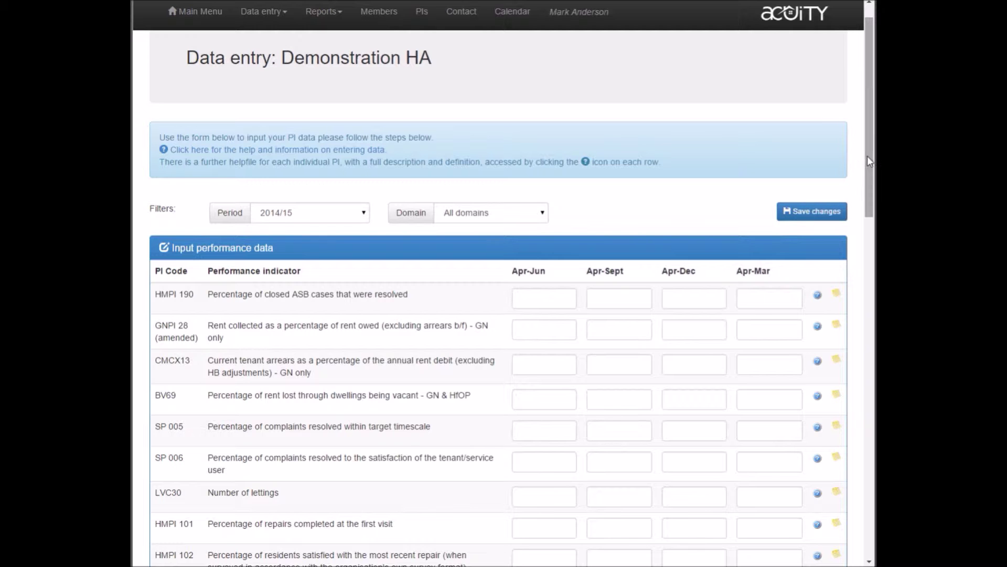
Scroll the data entry form and select the STA 001 GN and STA 002 GN value boxes.
mouse_move(867, 156)
left_mouse_down()
mouse_move(873, 387)
mouse_move(863, 159)
left_mouse_up()
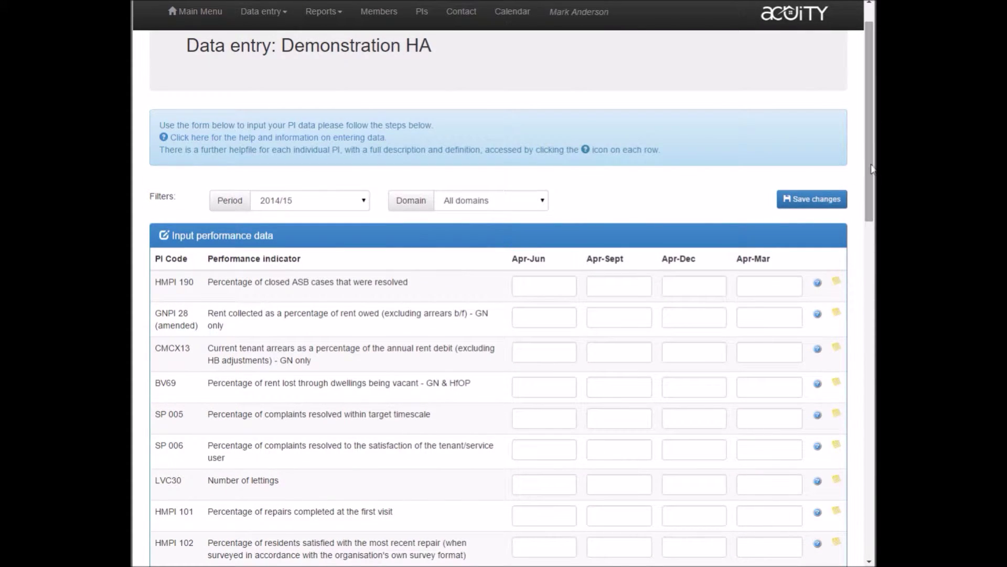
left_click_drag(872, 168, 872, 504)
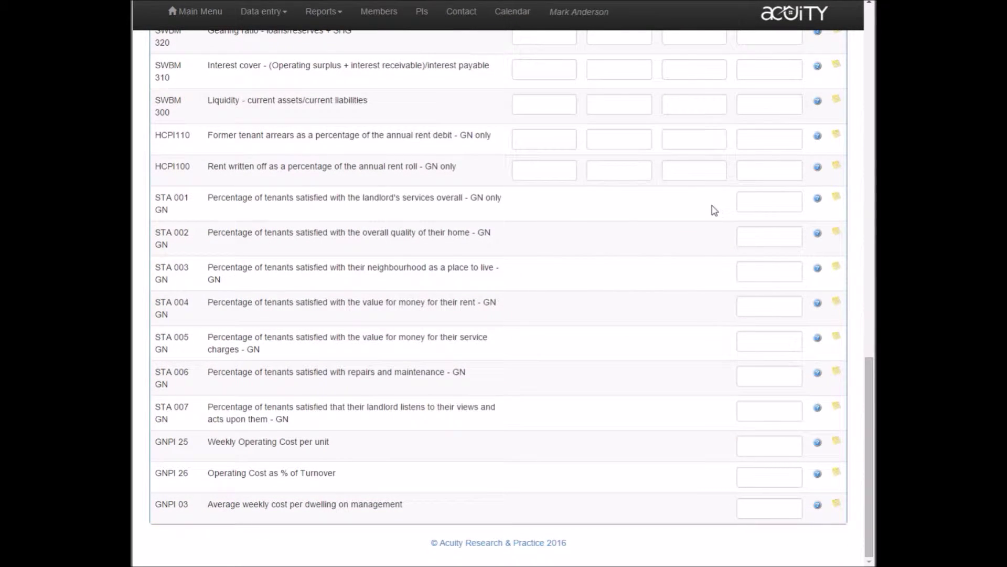
left_click(747, 204)
left_click(748, 235)
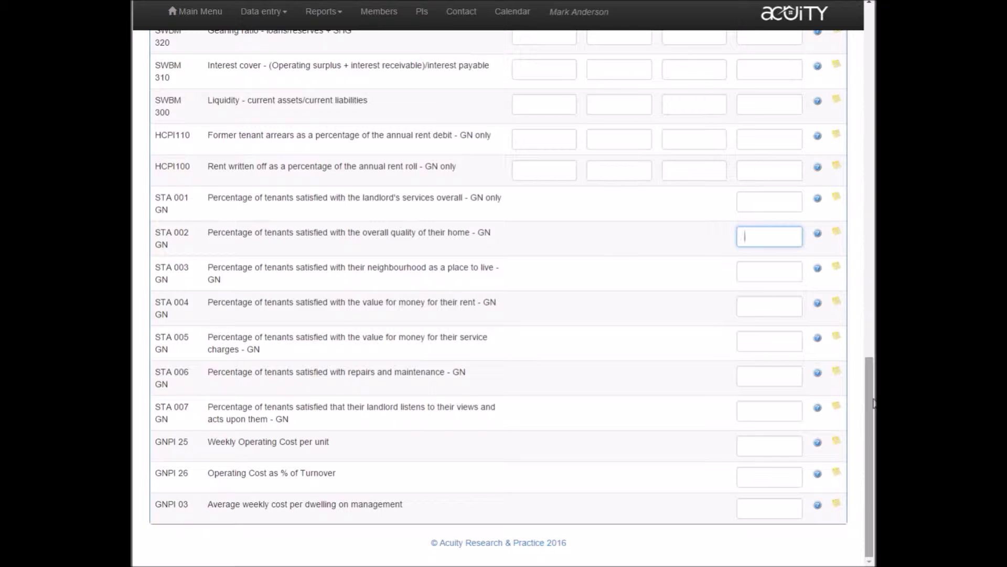
Enter 78 as HMPI 190's Apr-Mar value and save it.
left_click_drag(871, 402, 872, 7)
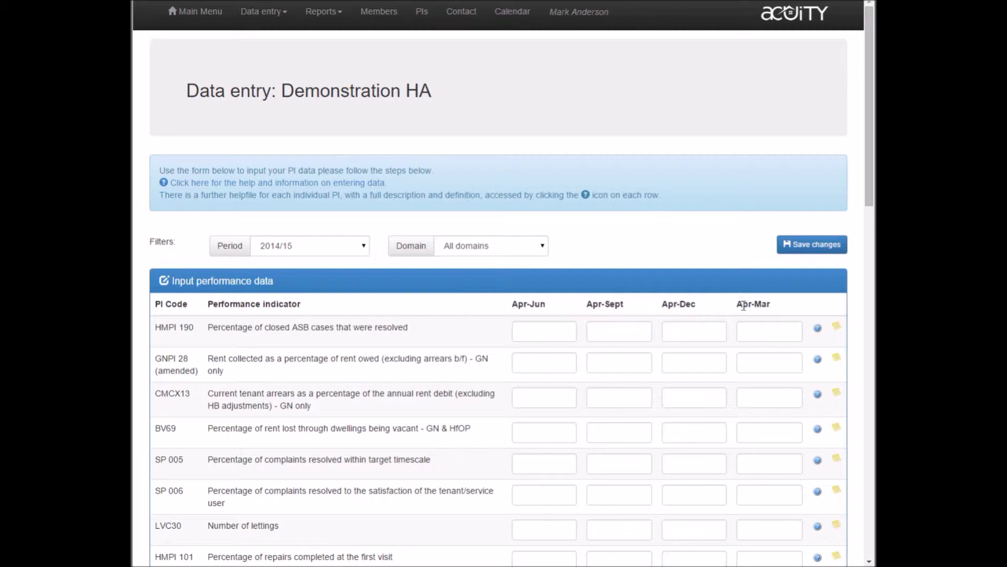
left_click_drag(736, 304, 772, 303)
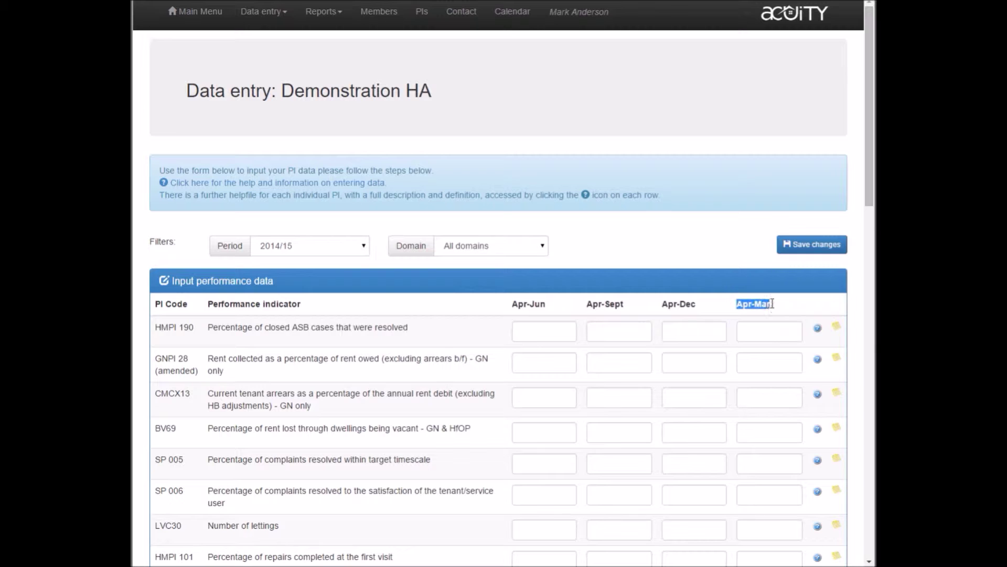
left_click(781, 331)
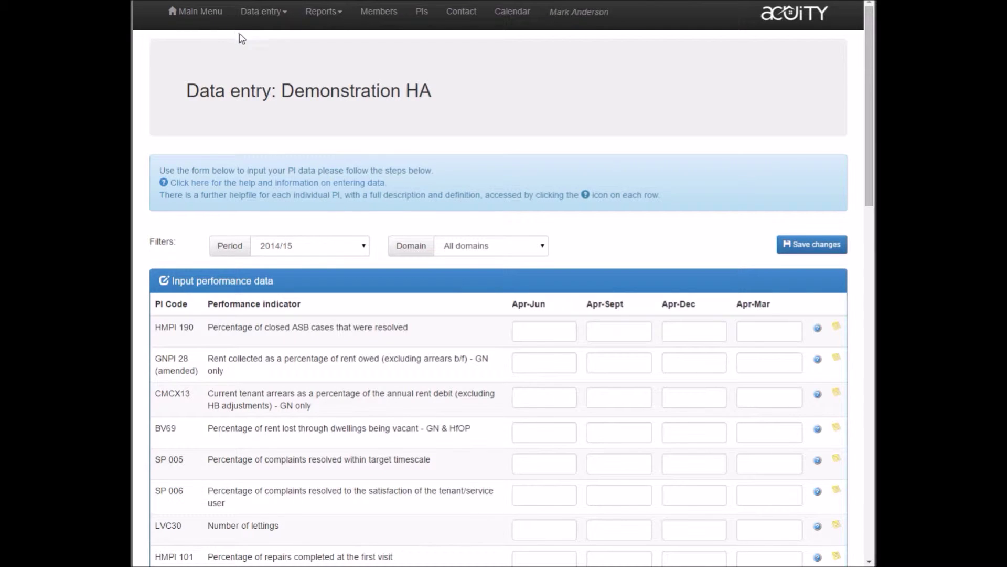
left_click(764, 336)
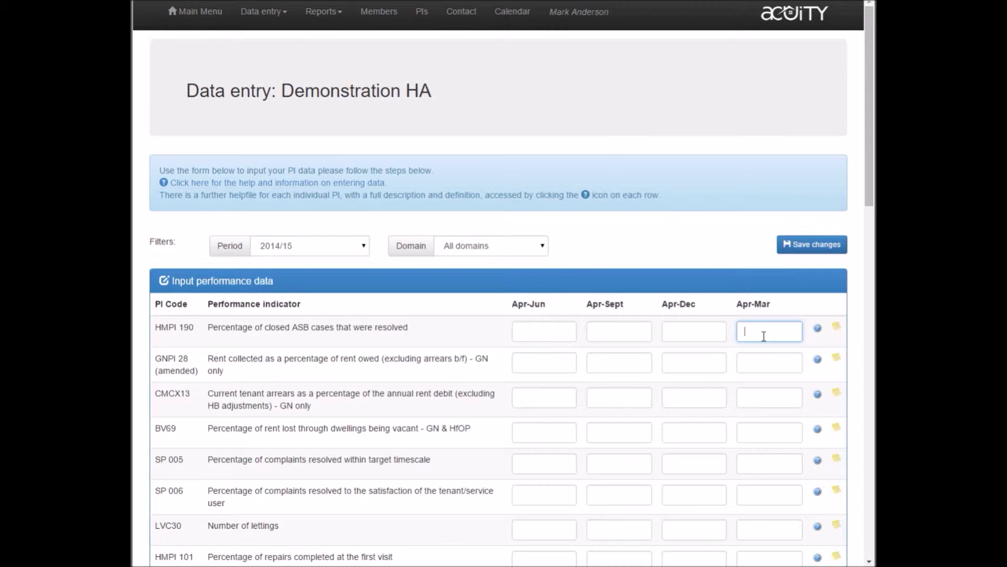
type("78")
key("Return")
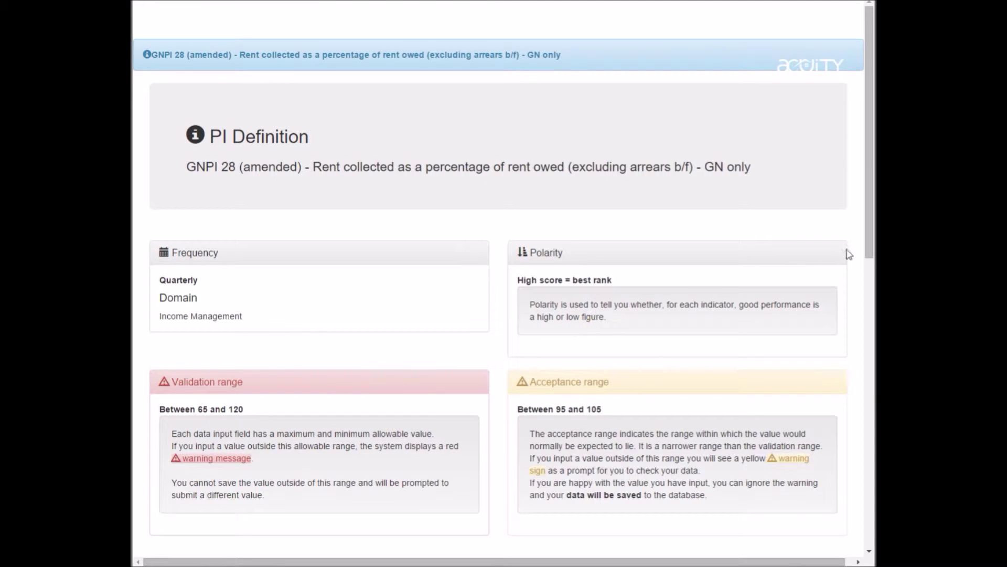
Scroll through the GNPI 28 (amended) PI Definition page to read its ranges and details.
left_click_drag(869, 234, 872, 517)
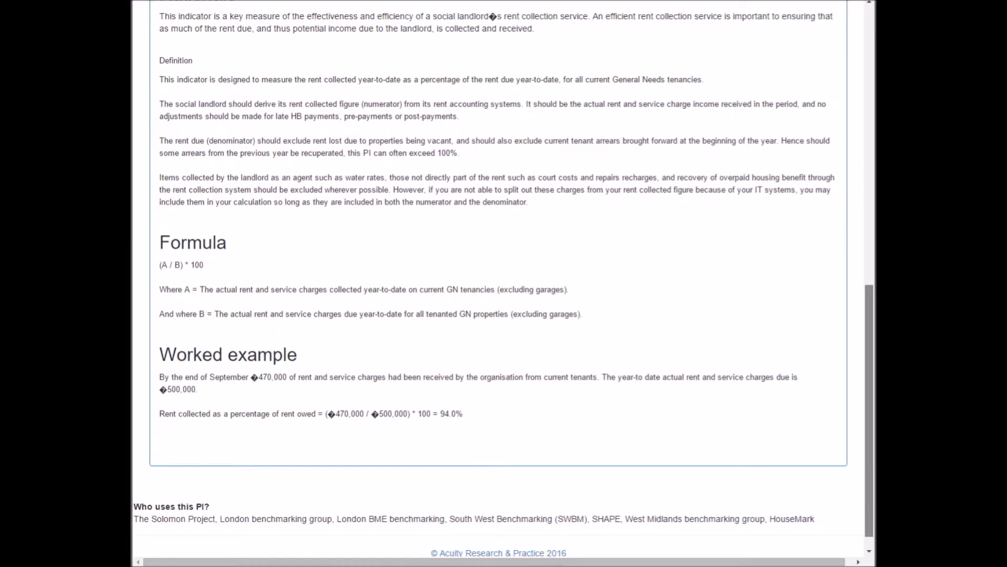
left_click_drag(872, 518, 873, 325)
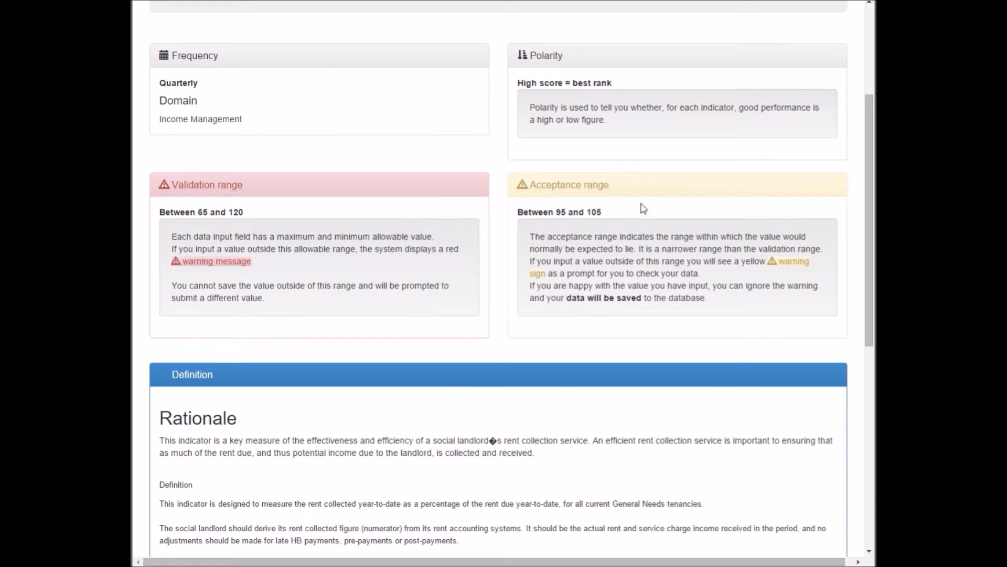
left_click_drag(871, 249, 871, 203)
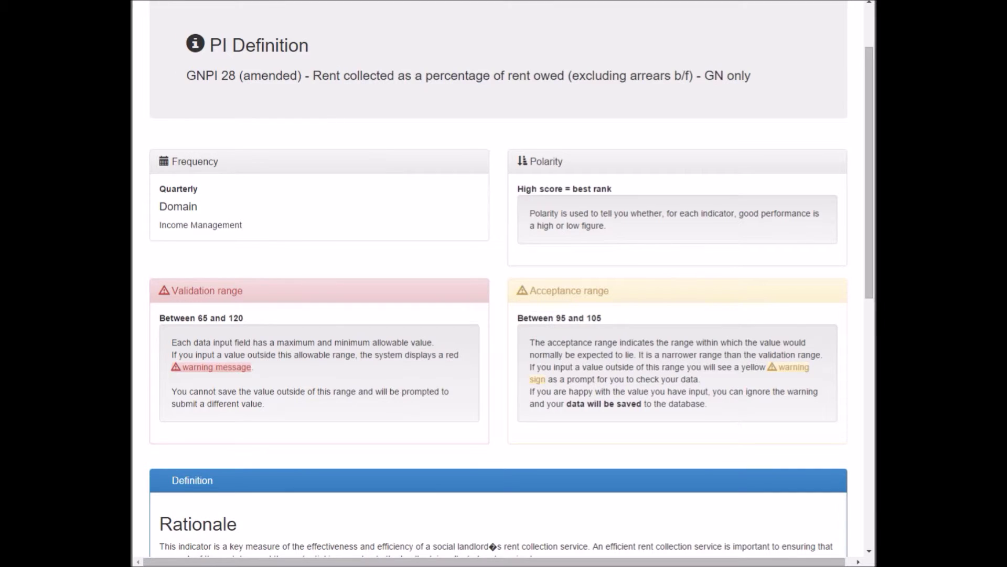
Back on the form, enter Apr-Mar values of 100 for GNPI 28 and 1.2 for CMCX13.
key("alt+Left")
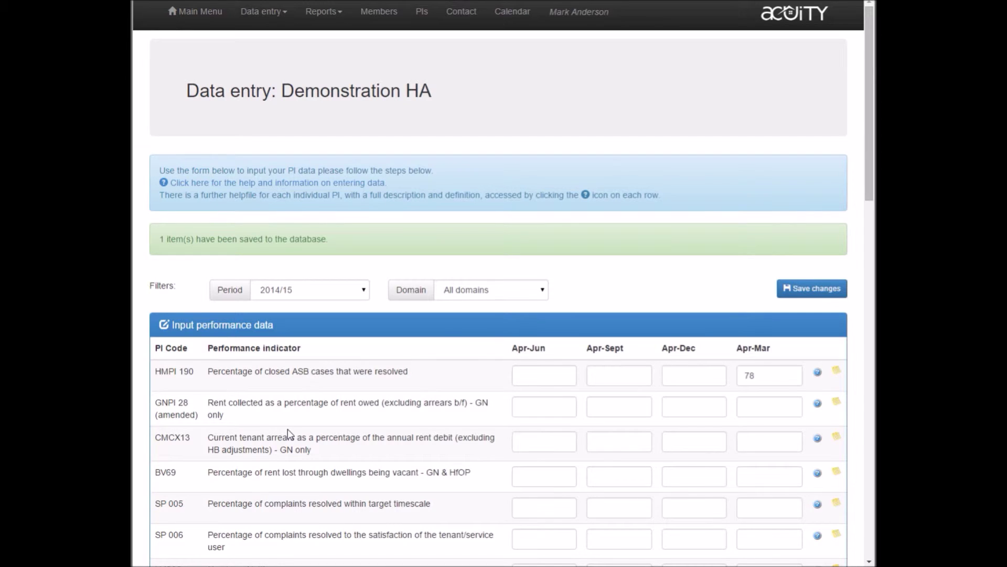
left_click(755, 406)
type("100")
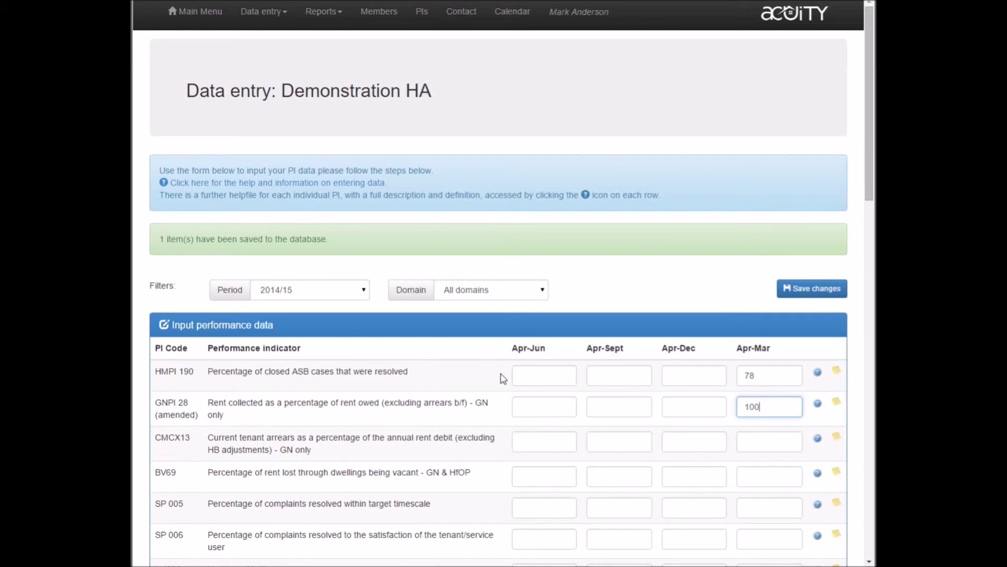
key("Tab")
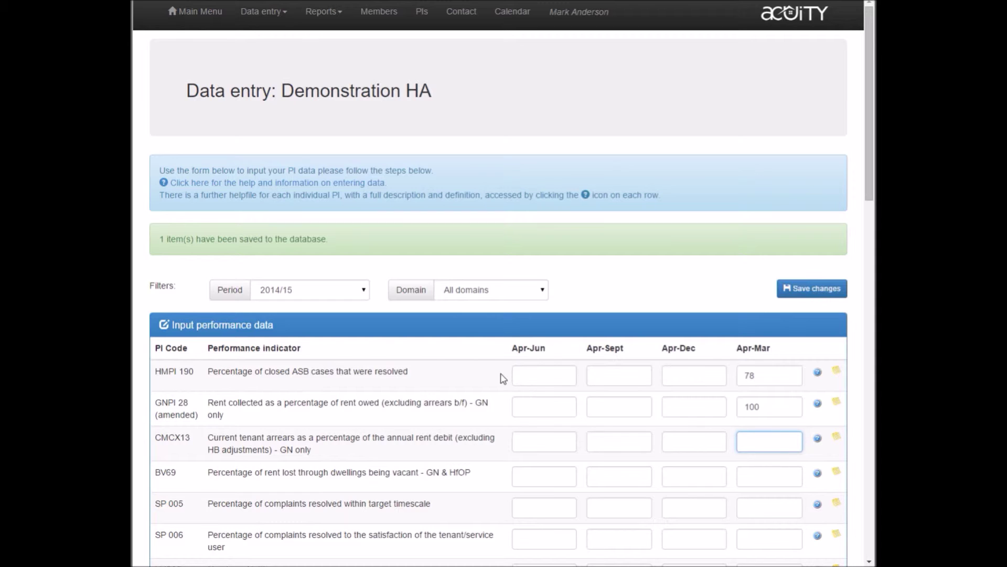
type("1.2")
key("Tab")
key("Tab")
key("Tab")
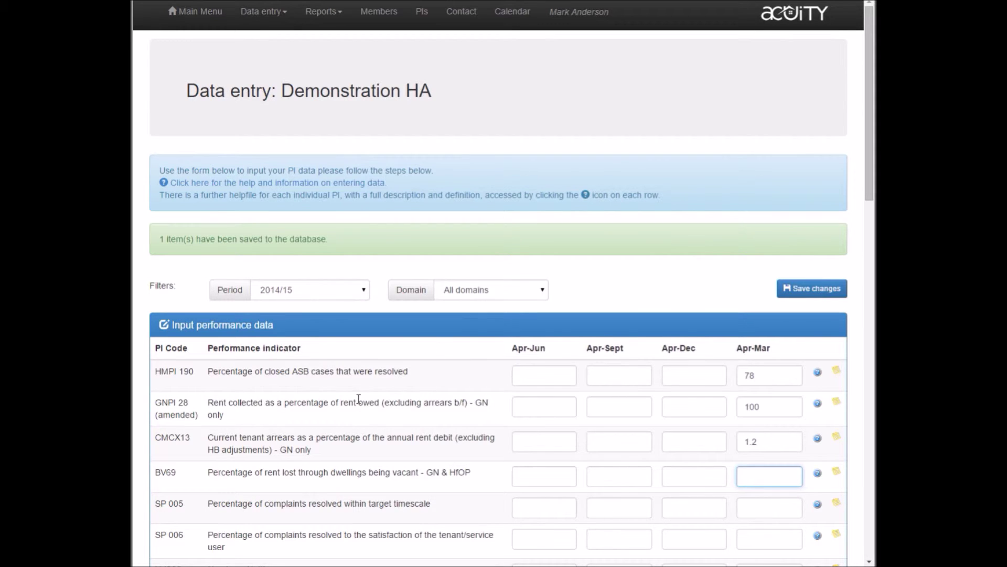
Enter 50 for GNPI 28 Apr-Mar to trigger the 65–120 range error, then restore 100.
double_click(771, 408)
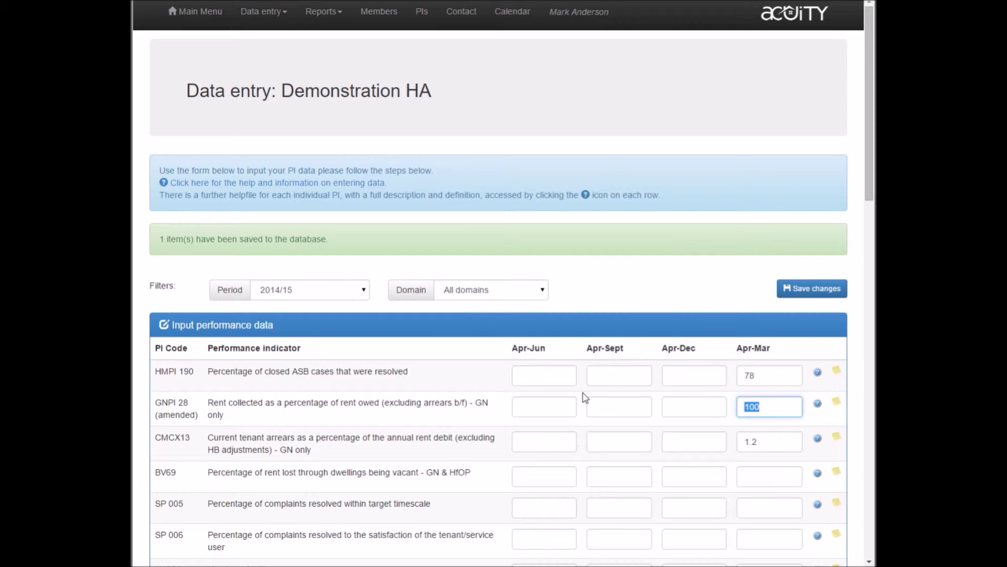
type("50")
key("Tab")
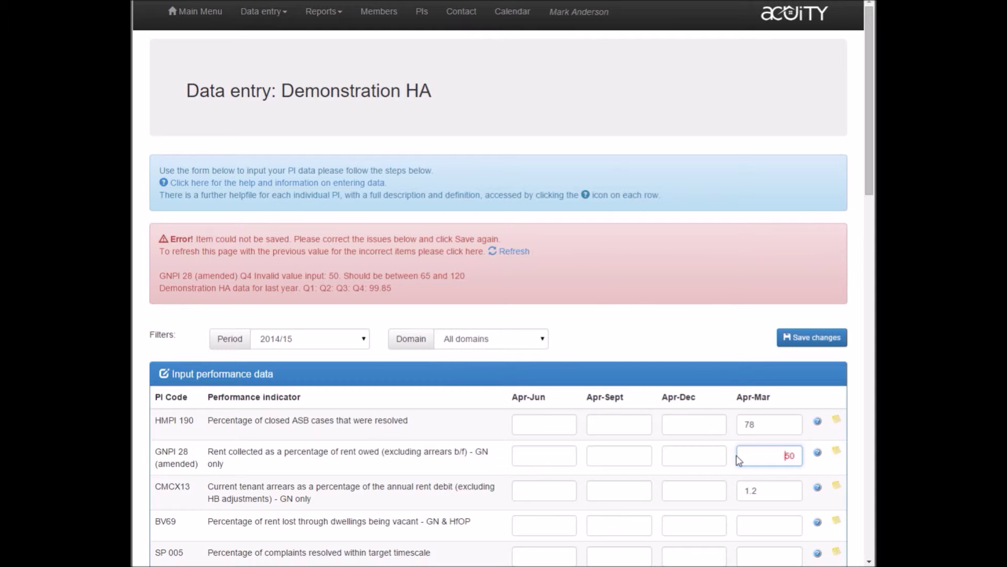
type("100")
left_click(739, 460)
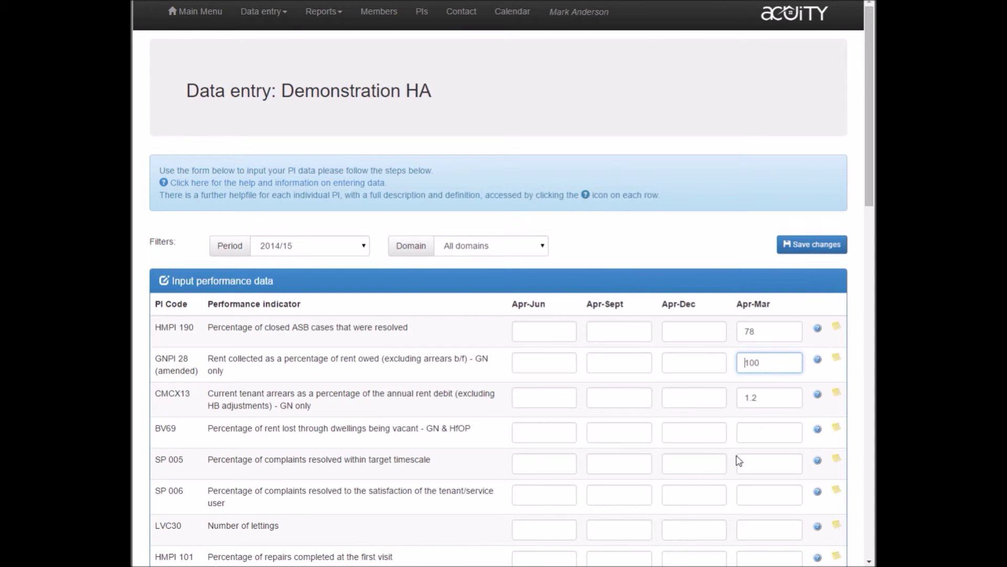
Select GNPI 28's Apr-Mar value and type 90 over it.
key("ctrl+a")
type("90")
Save 90 for GNPI 28 Apr-Mar, note the 95–105 warning, and return to the main menu.
key("Tab")
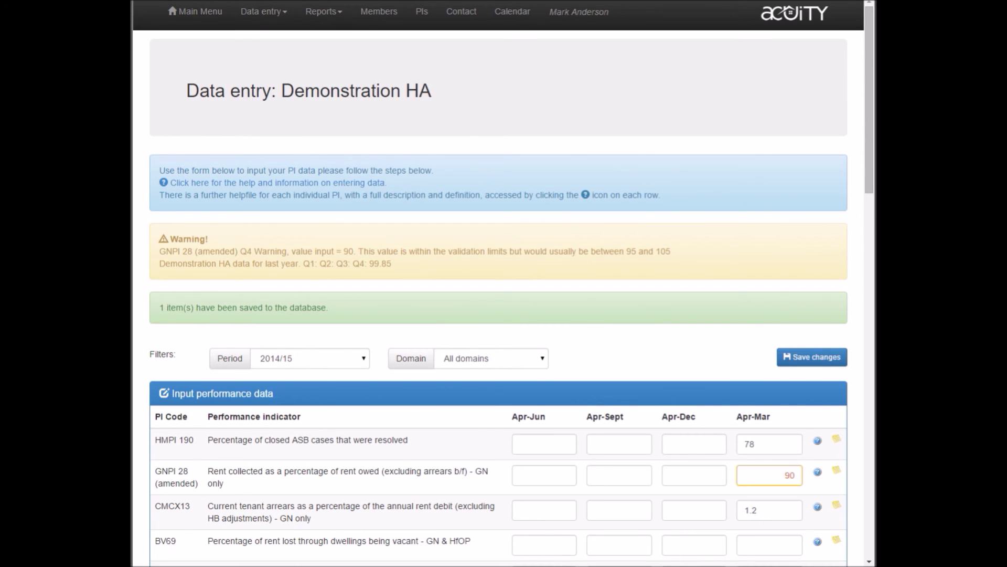
left_click(195, 15)
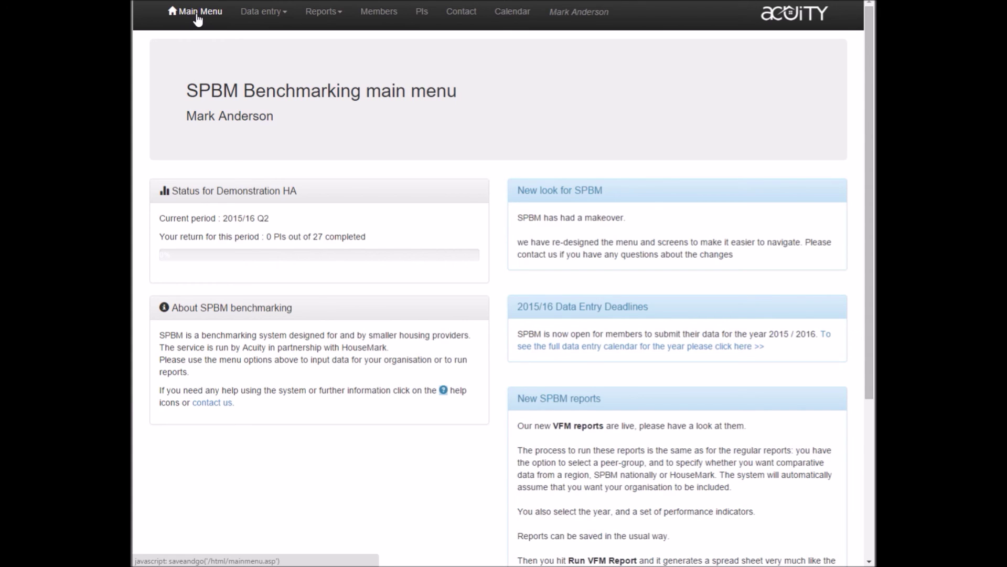
Go to the Main Menu and open the user-name account menu.
left_click(370, 13)
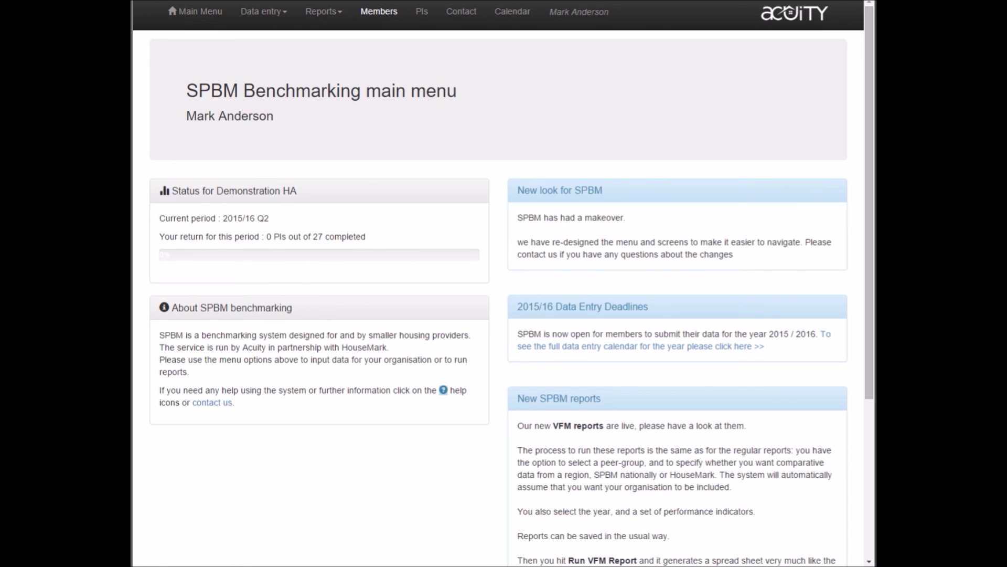
left_click(594, 14)
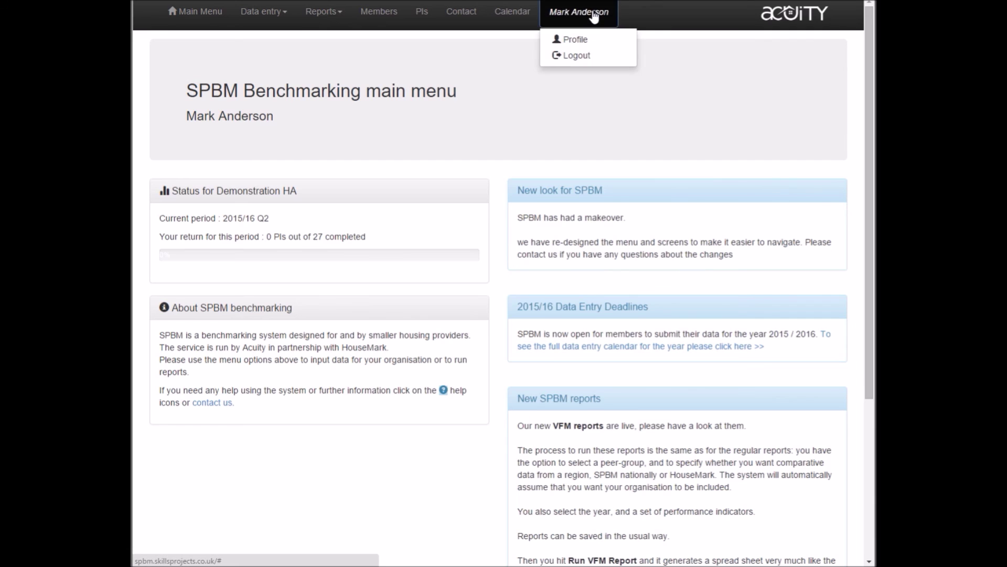
Log out of Acuity from the account menu.
left_click(566, 58)
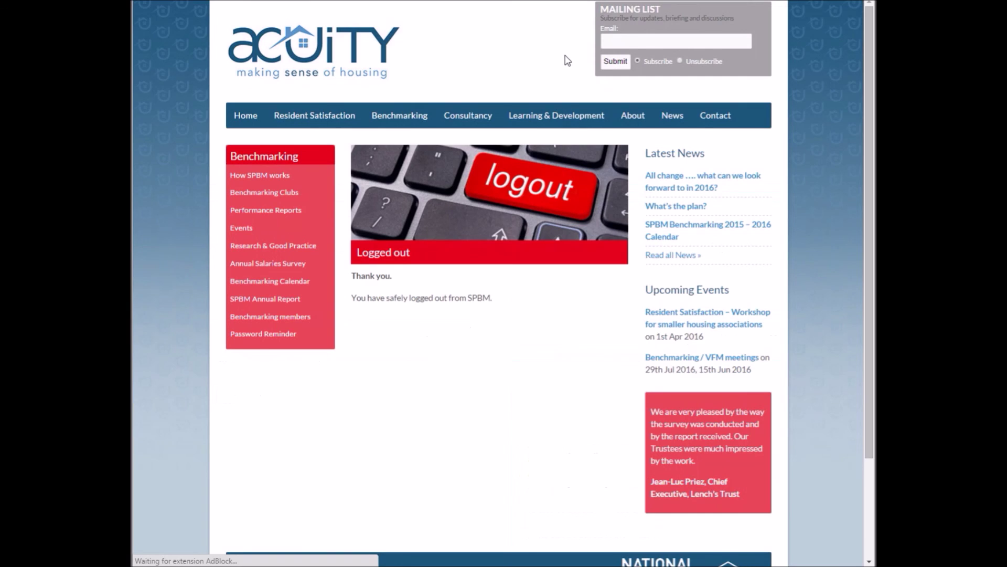